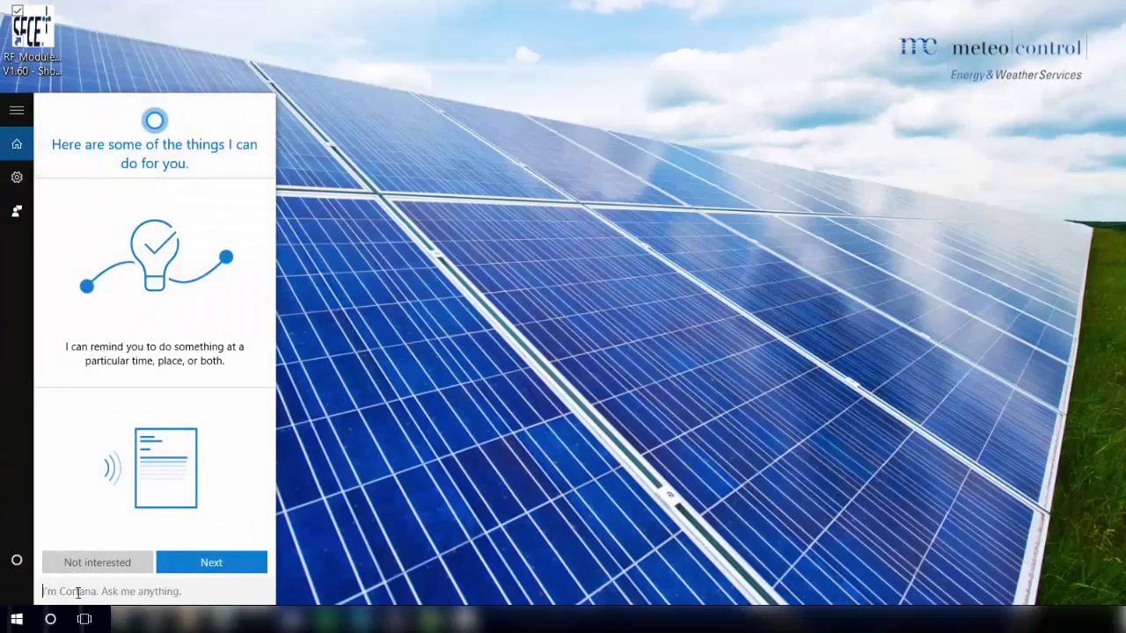
# Open Device Manager and expand the Ports (COM & LPT) category.
pyautogui.write('device manager')
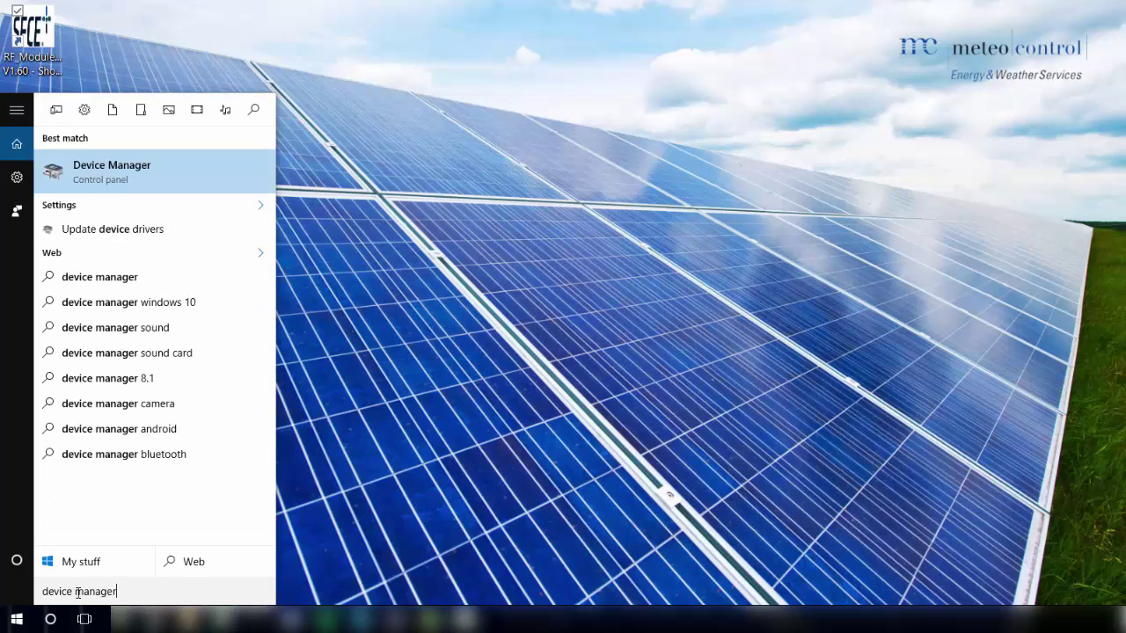
pyautogui.press('Return')
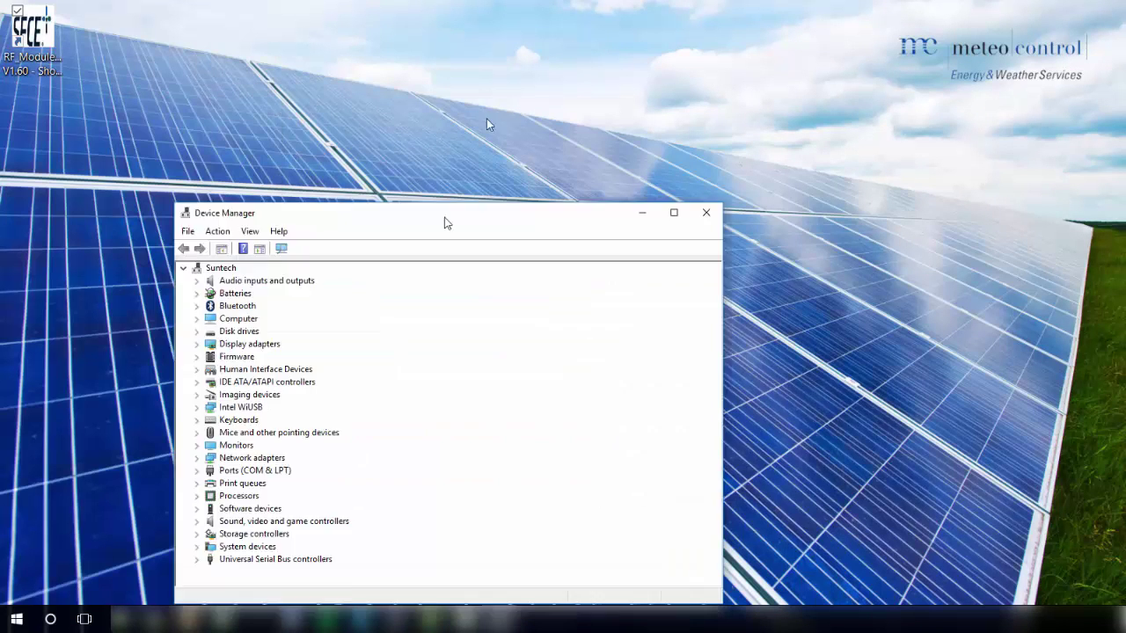
pyautogui.moveTo(444, 223); pyautogui.dragTo(578, 138)
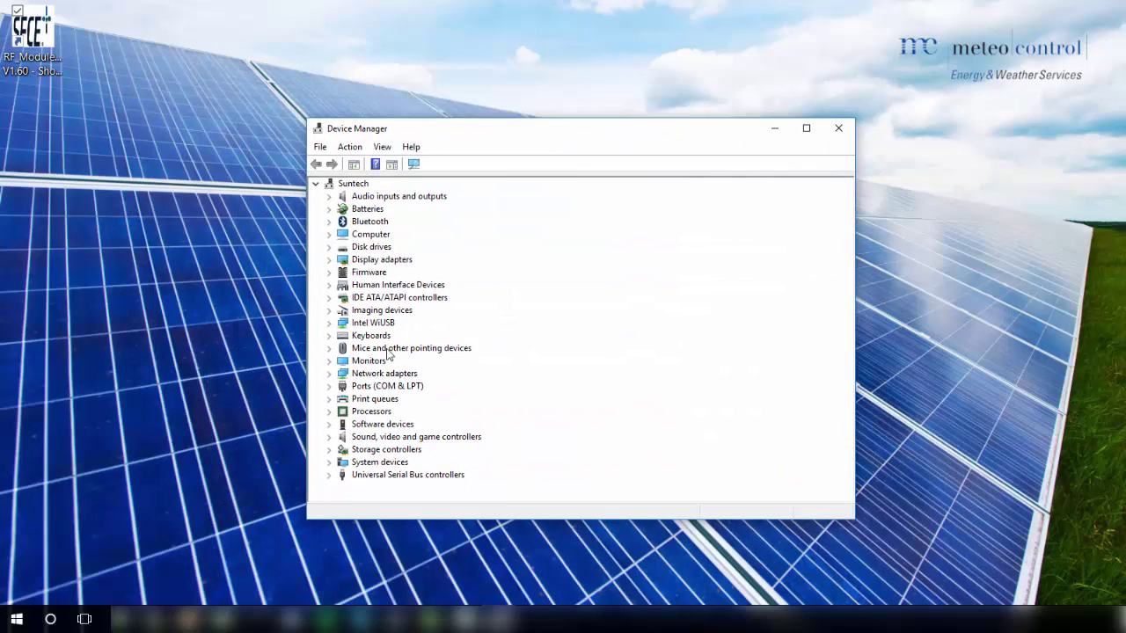
pyautogui.click(376, 388)
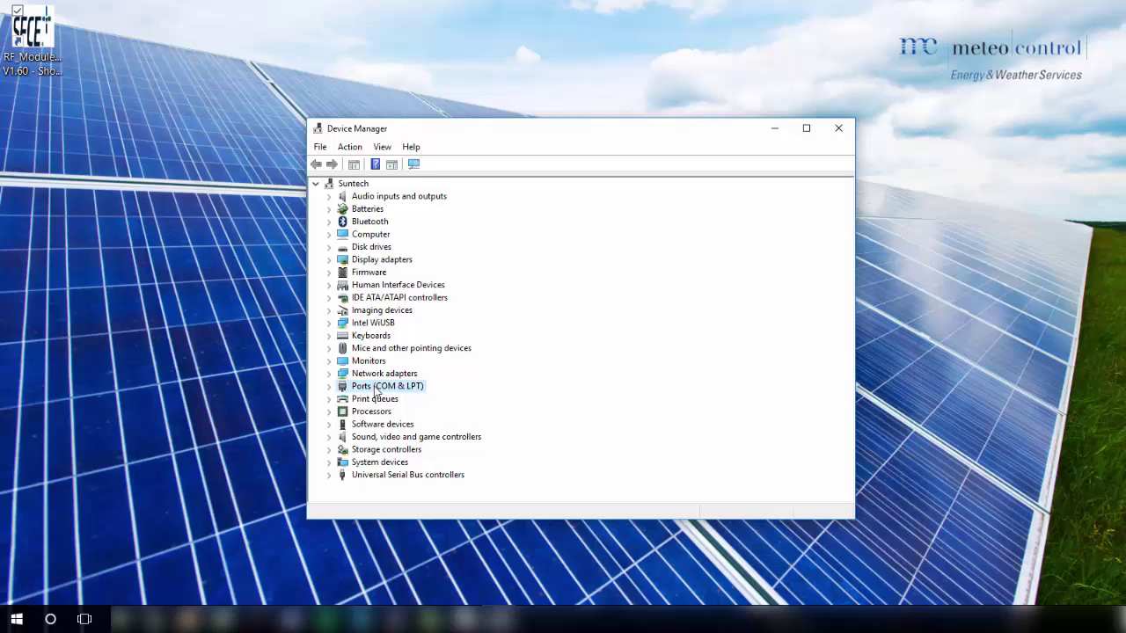
pyautogui.doubleClick(376, 391)
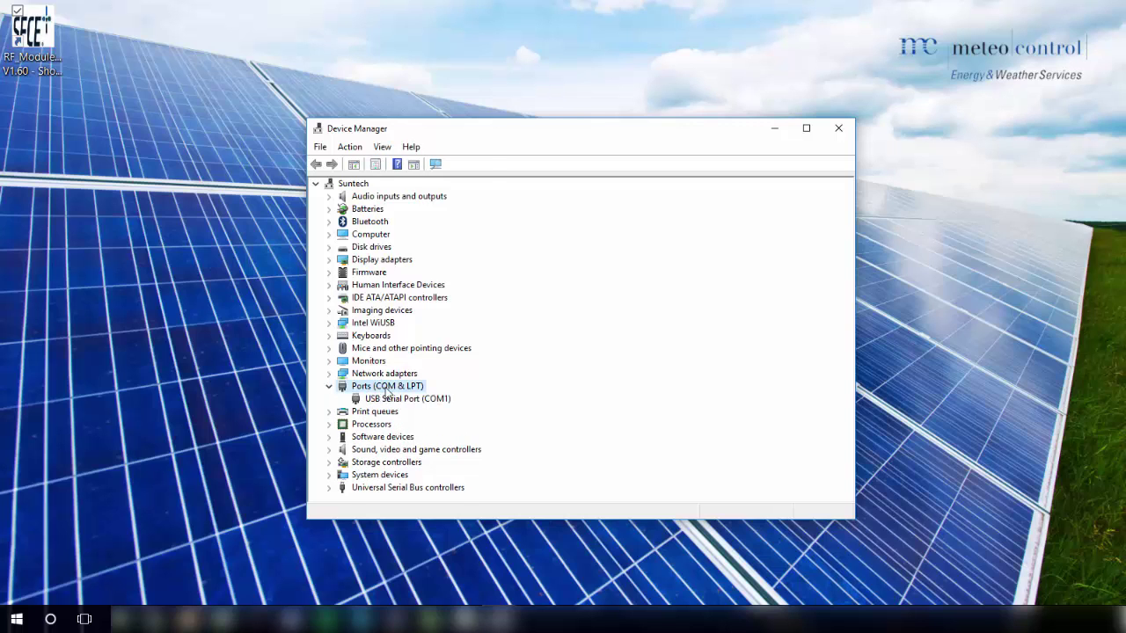
# In the port settings of USB Serial Port (COM1), set the bits per second to 9600.
pyautogui.click(427, 402)
pyautogui.doubleClick(427, 402)
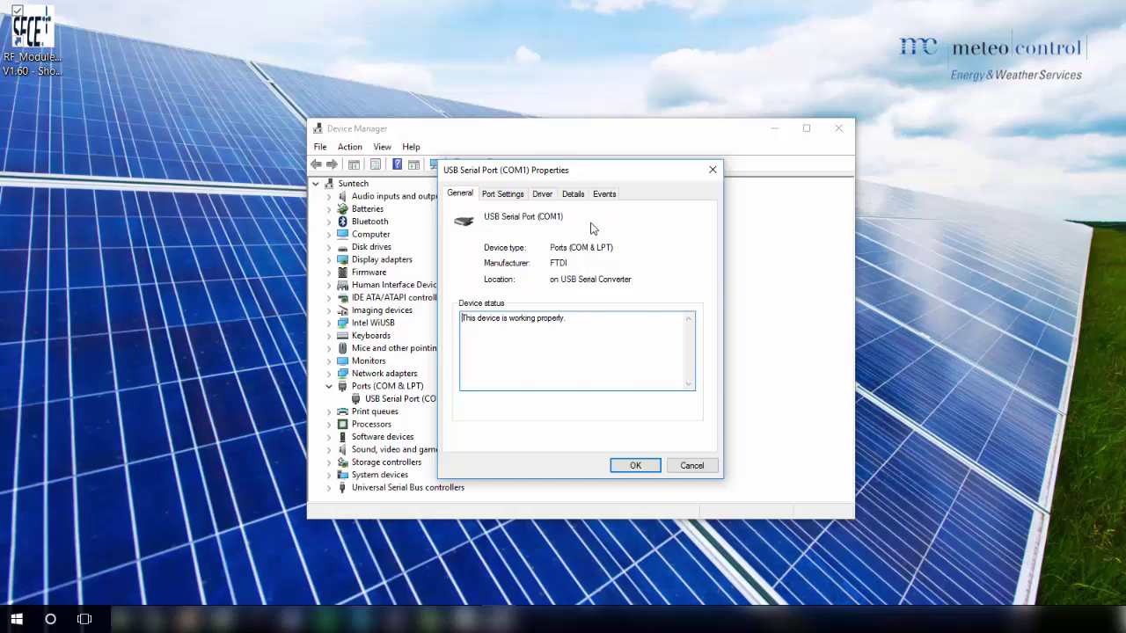
pyautogui.click(508, 195)
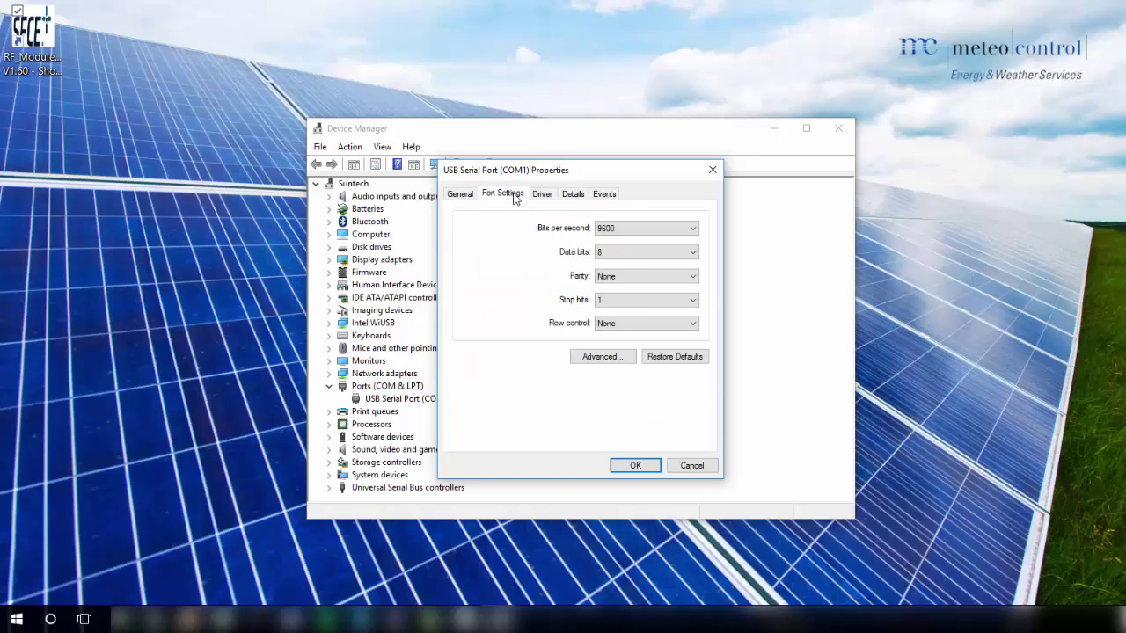
pyautogui.click(671, 229)
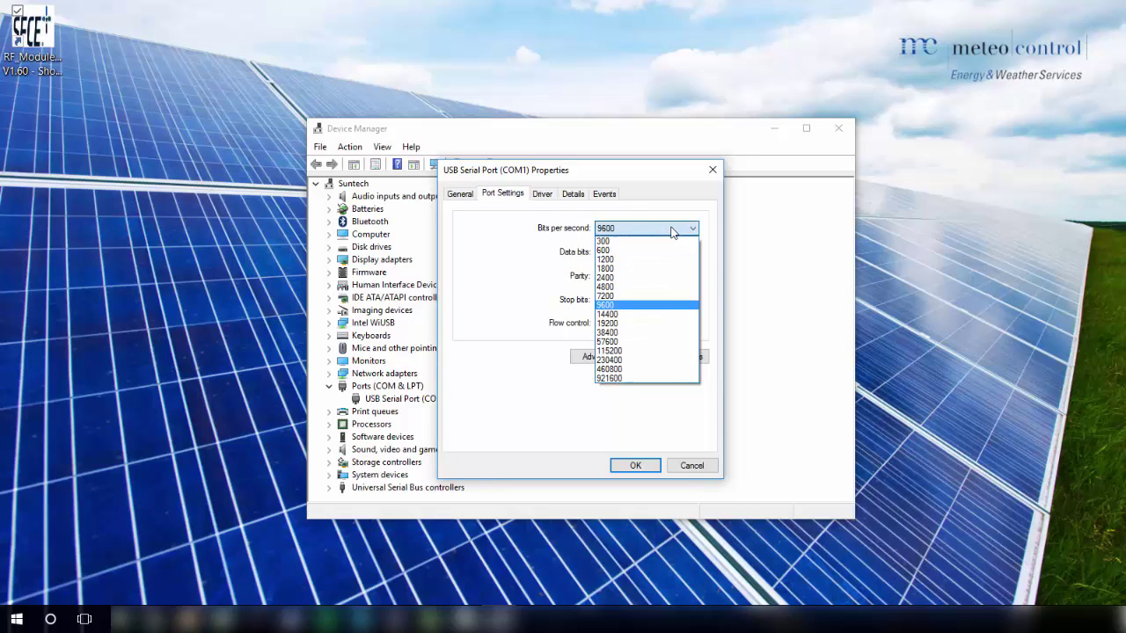
pyautogui.click(646, 305)
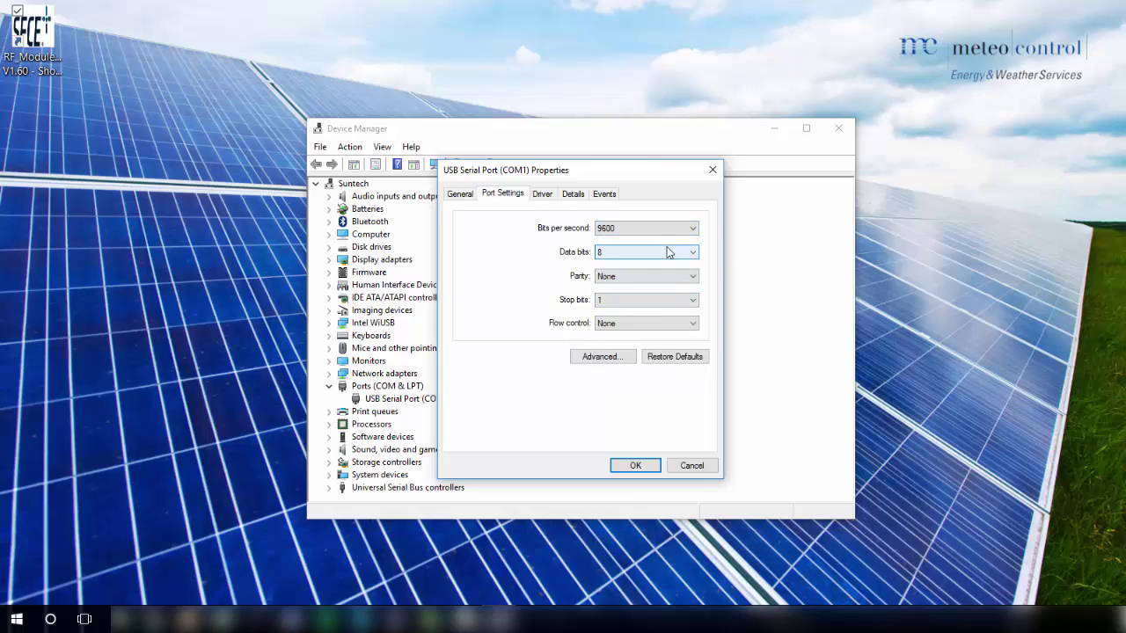
# Set data bits 8, parity None, stop bits 1 and flow control None, accept the port settings and close Device Manager.
pyautogui.click(668, 252)
pyautogui.click(652, 278)
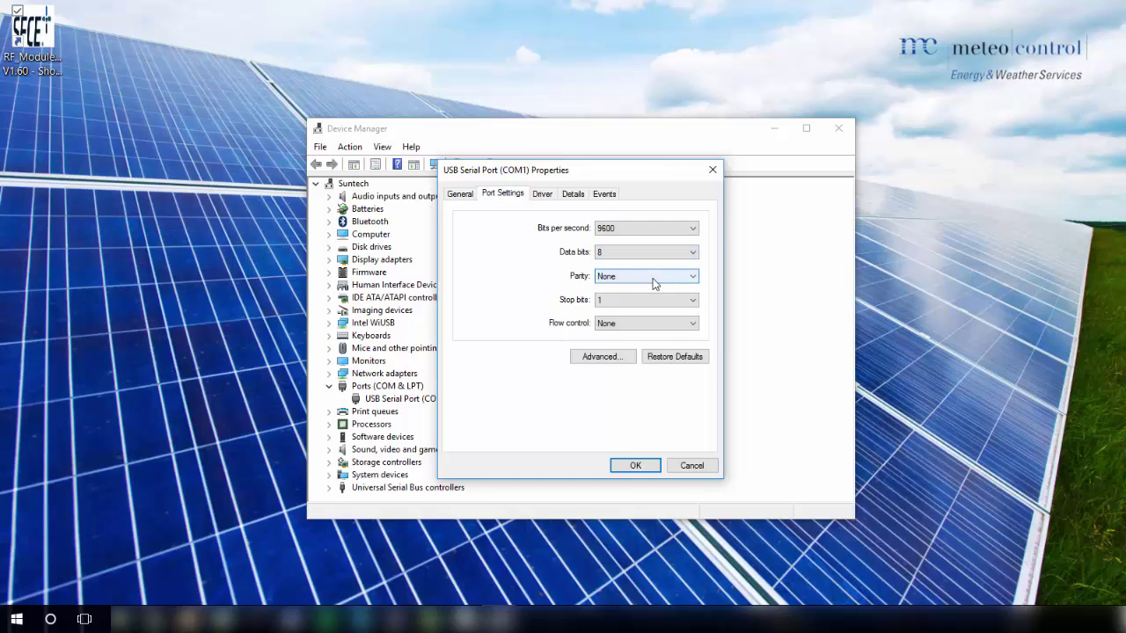
pyautogui.click(653, 280)
pyautogui.click(654, 310)
pyautogui.click(654, 304)
pyautogui.click(653, 315)
pyautogui.click(666, 325)
pyautogui.click(659, 354)
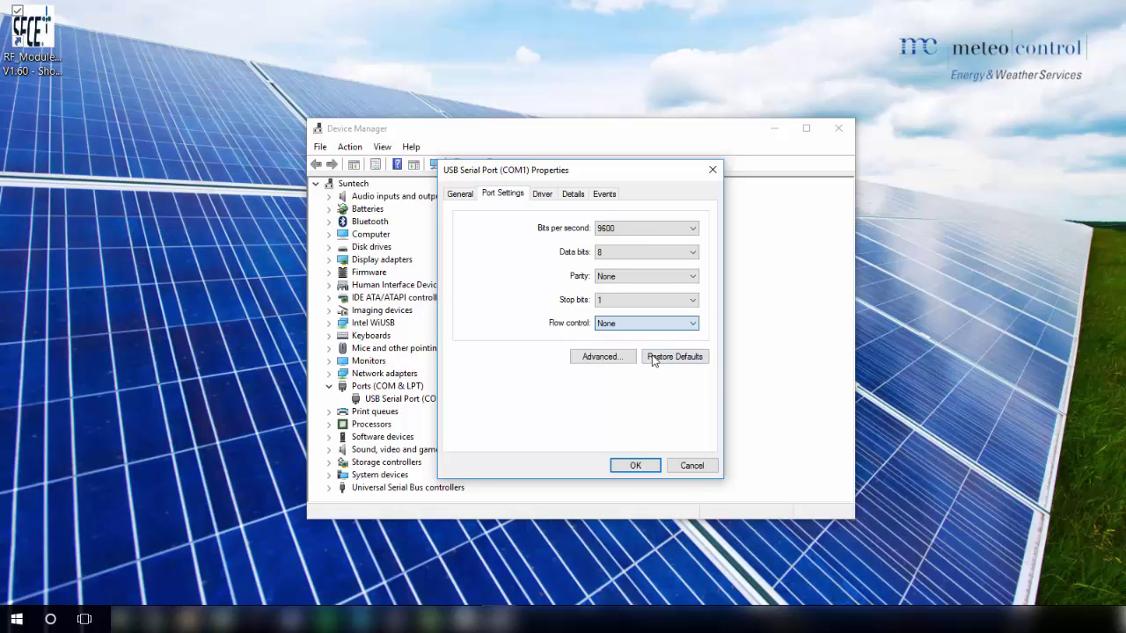
pyautogui.click(635, 465)
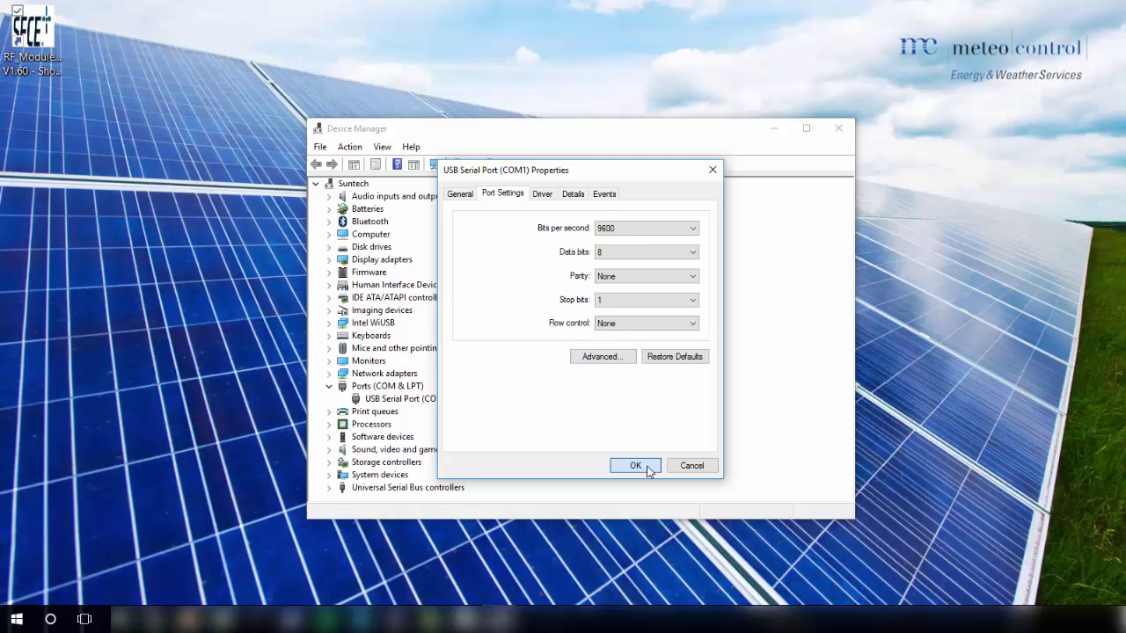
pyautogui.click(838, 130)
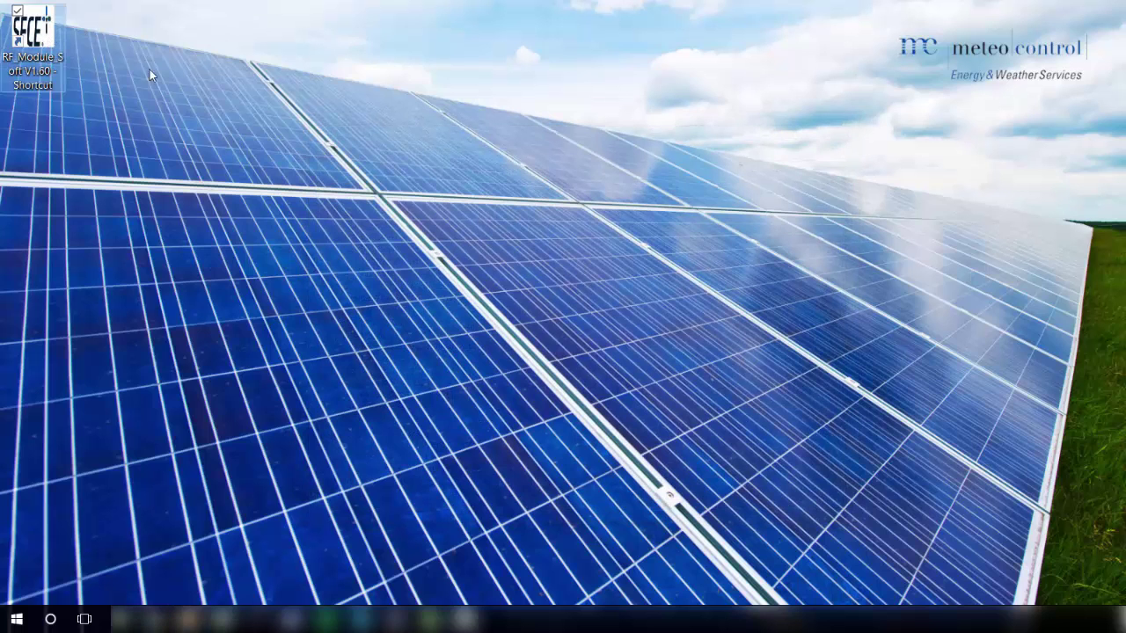
# Switch to RF Module software and reopen serial port COM1 at 9600 baud, parity None, 8 data bits and 1 stop bit.
pyautogui.hotkey('alt', 'Tab')
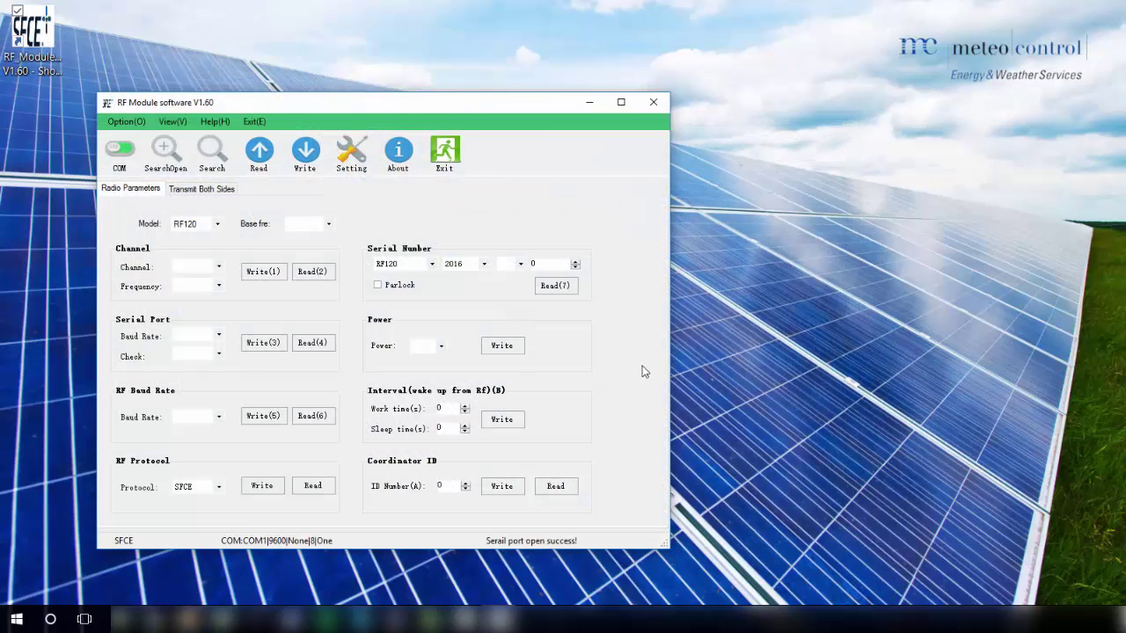
pyautogui.click(122, 152)
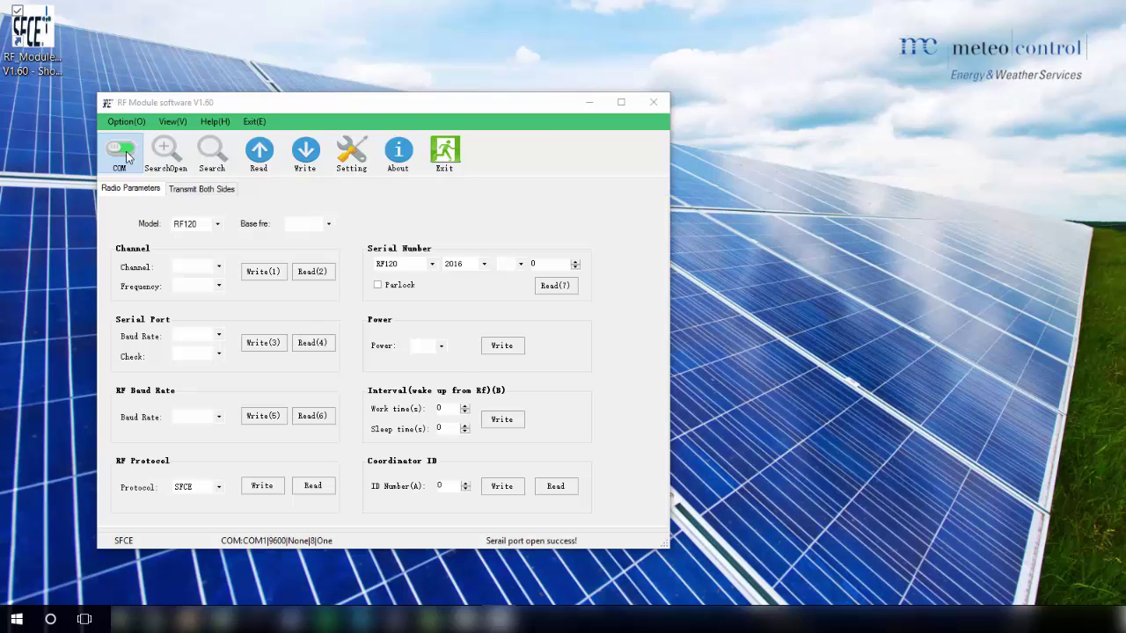
pyautogui.click(418, 279)
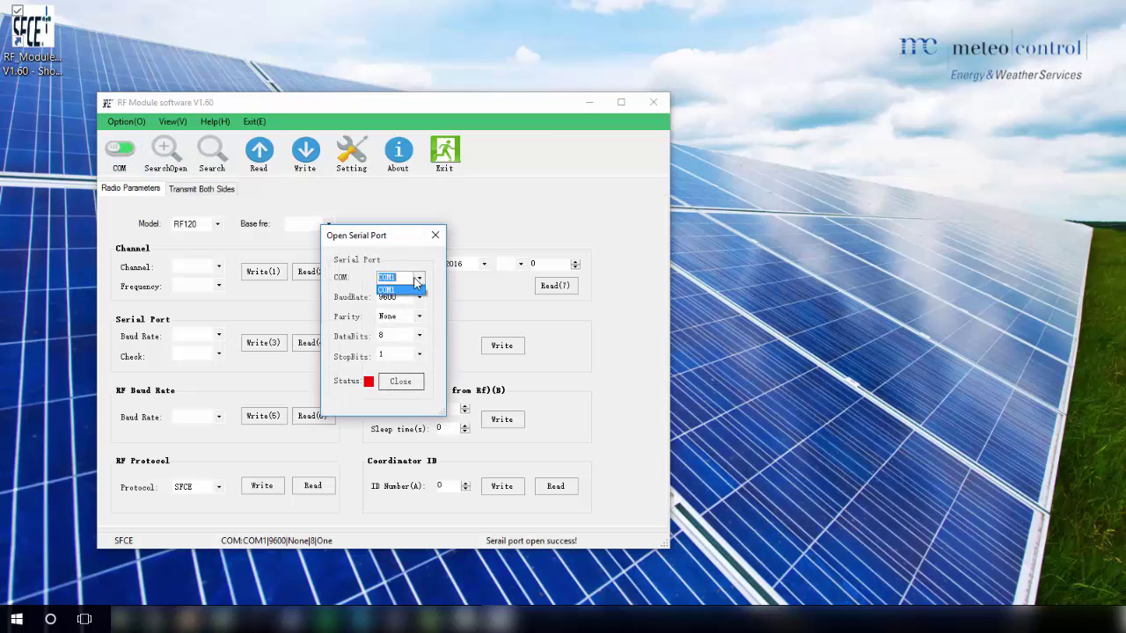
pyautogui.click(403, 290)
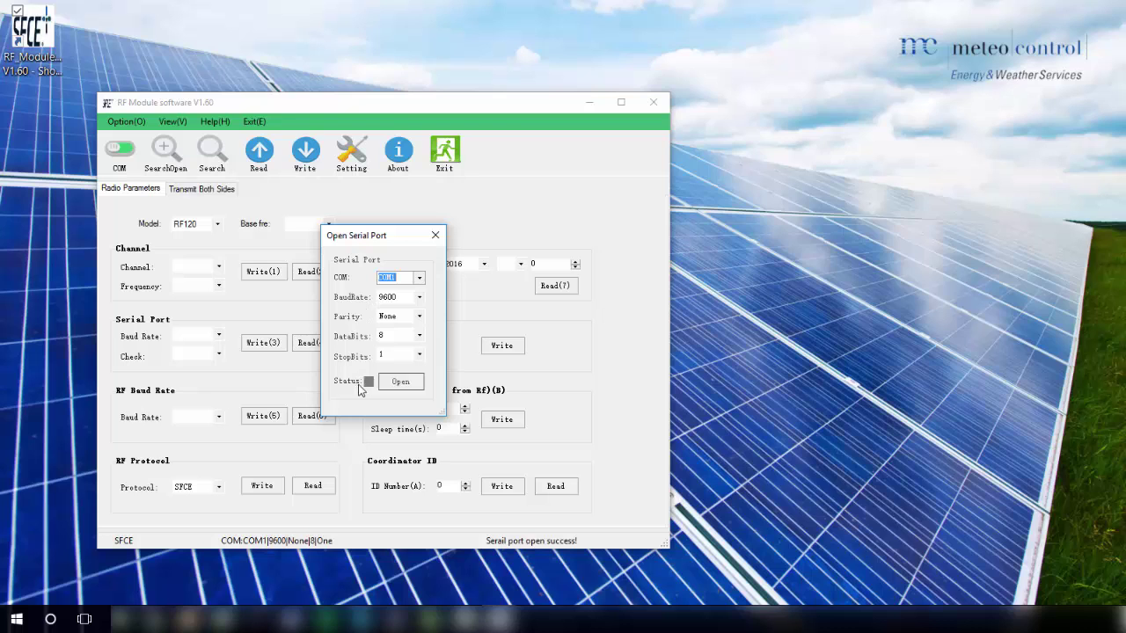
pyautogui.click(400, 382)
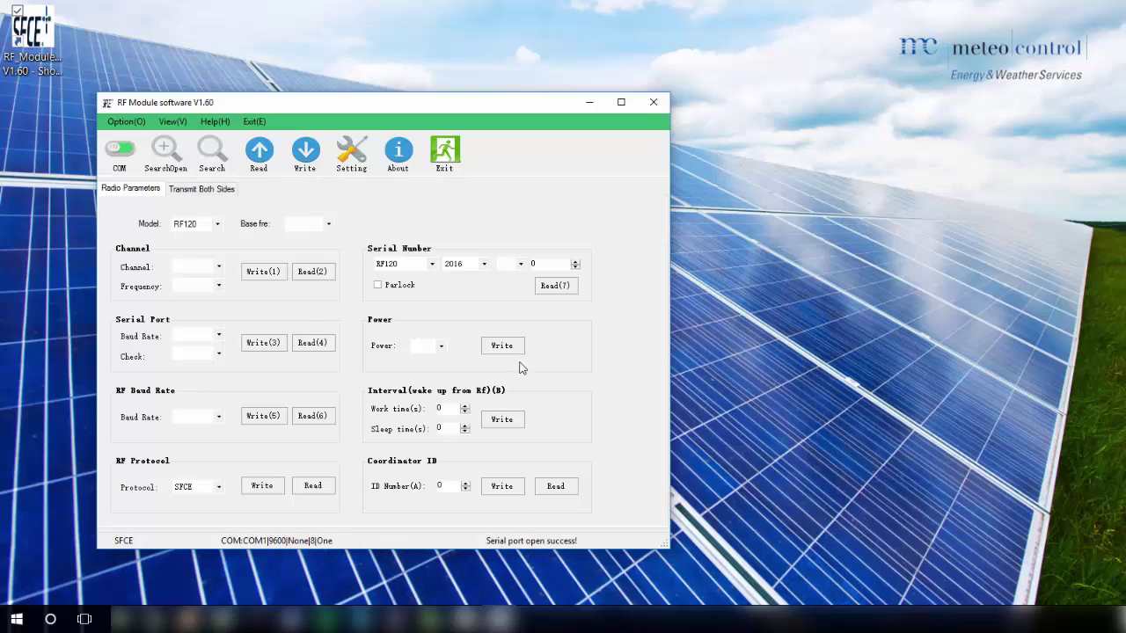
# Search for the connected RF module, then read its channel and serial port parameters.
pyautogui.click(212, 163)
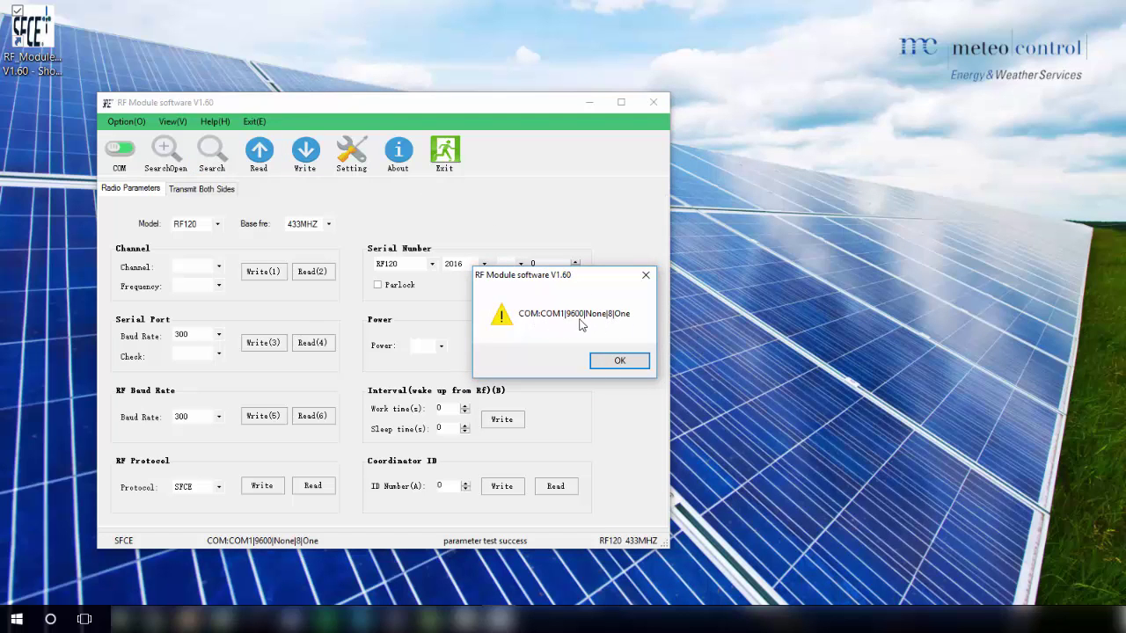
pyautogui.click(618, 361)
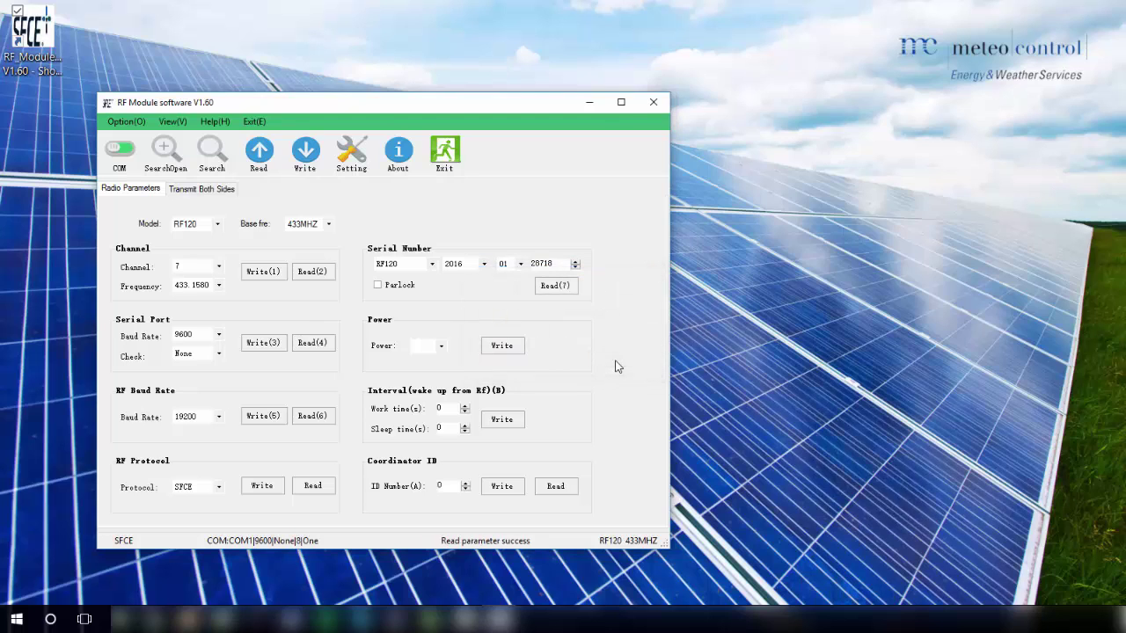
pyautogui.click(324, 280)
pyautogui.click(321, 349)
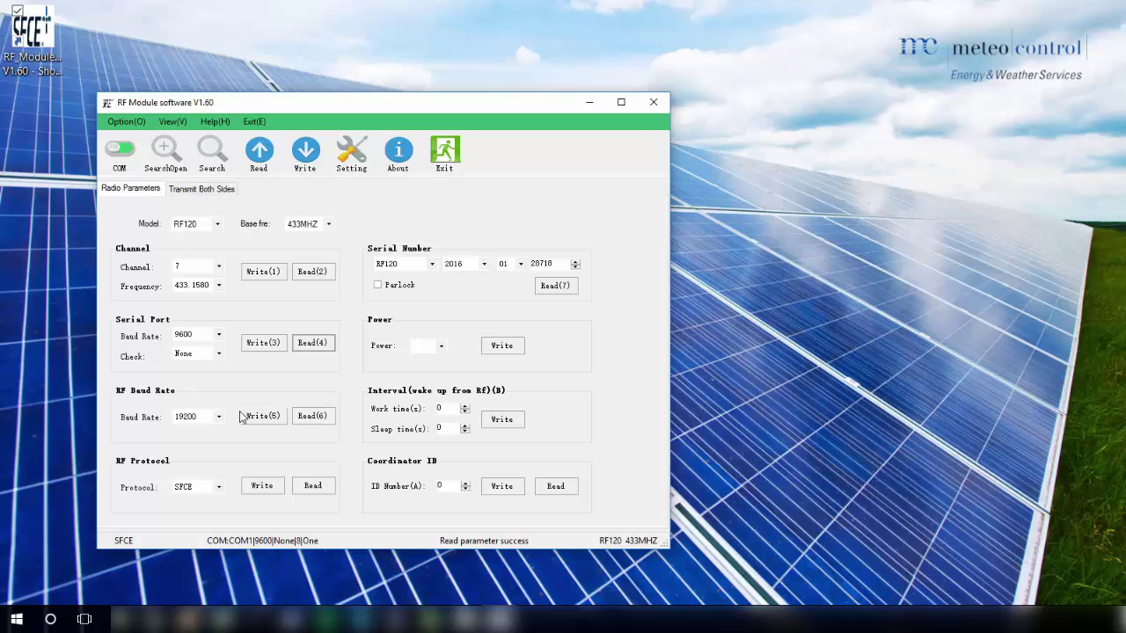
# Set the RF baud rate to 9600 and write it to the module.
pyautogui.click(204, 417)
pyautogui.click(212, 471)
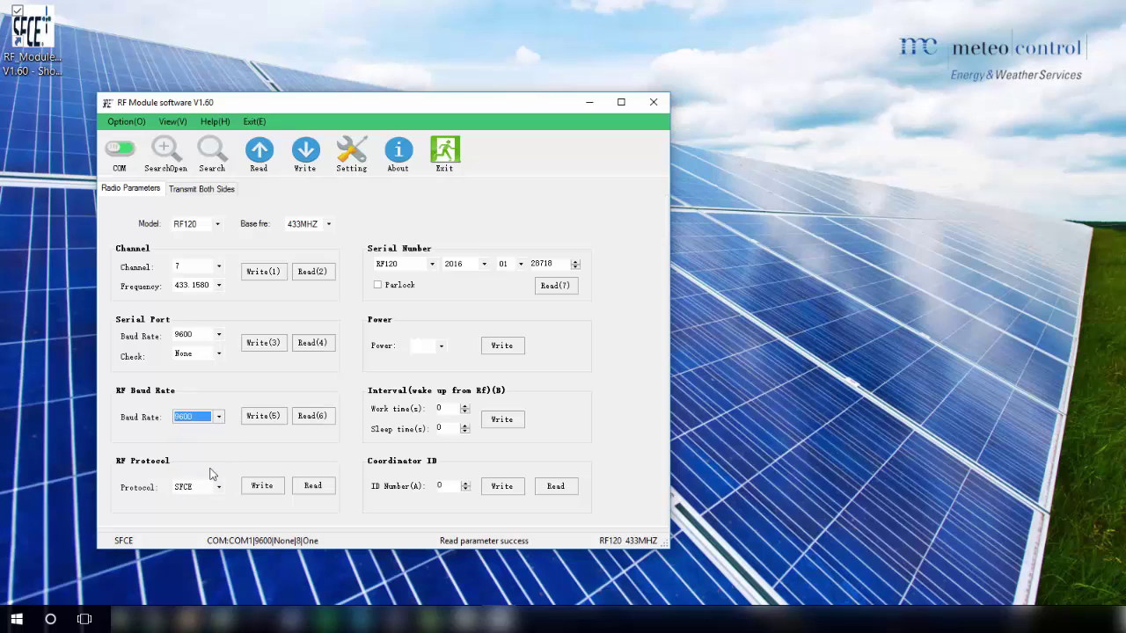
pyautogui.click(276, 421)
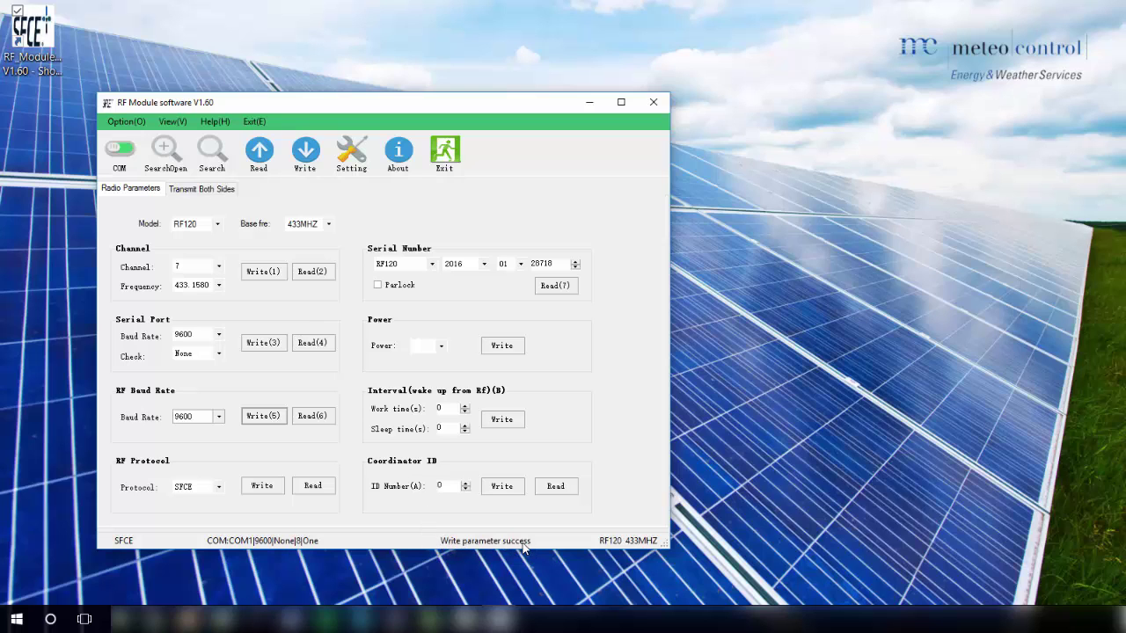
# Read the module's RF protocol, keep the compatible protocol selected and read it again.
pyautogui.click(313, 486)
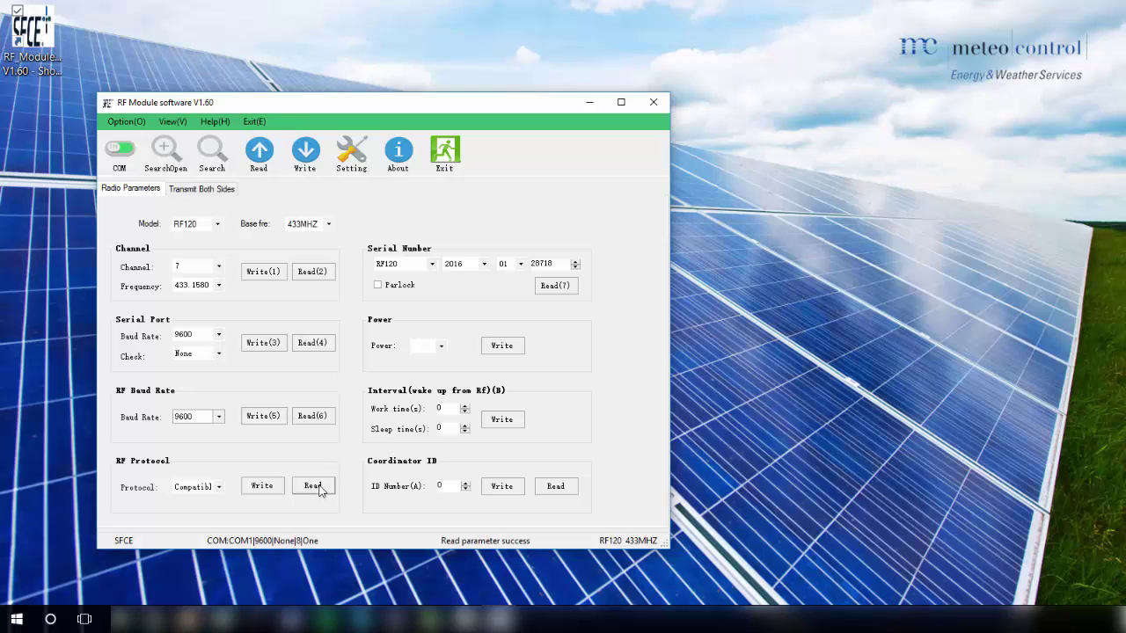
pyautogui.click(218, 489)
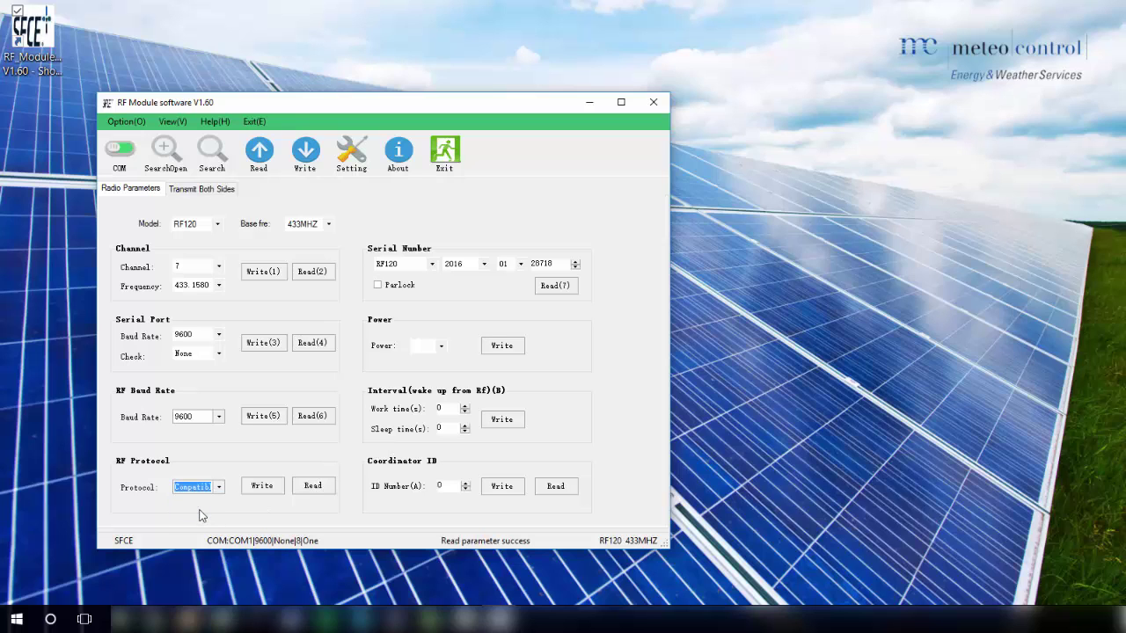
pyautogui.click(317, 489)
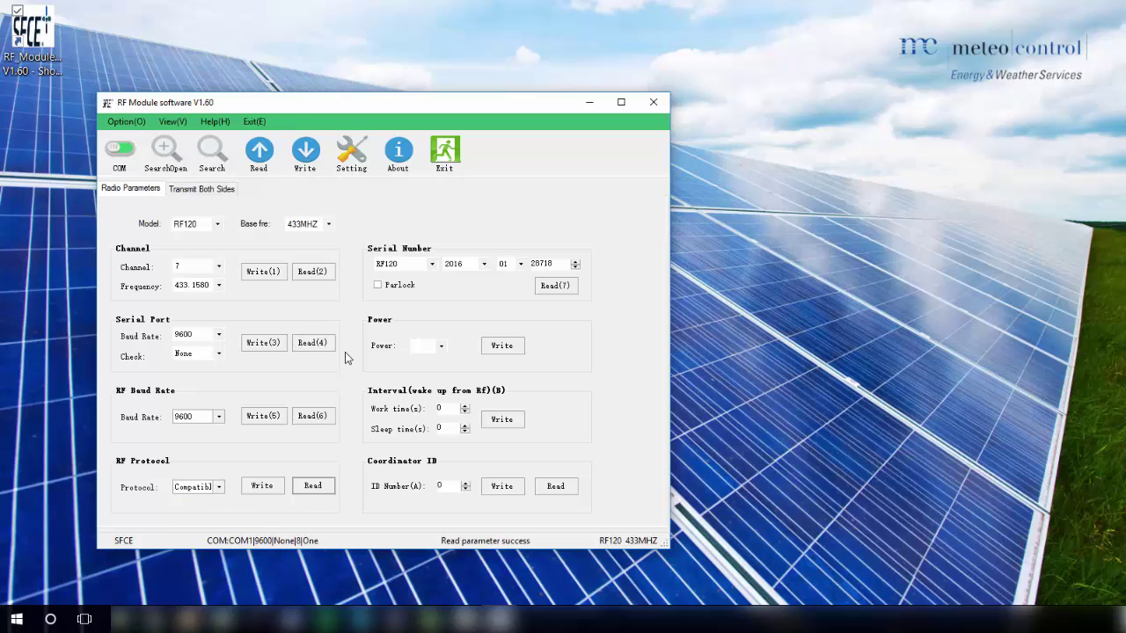